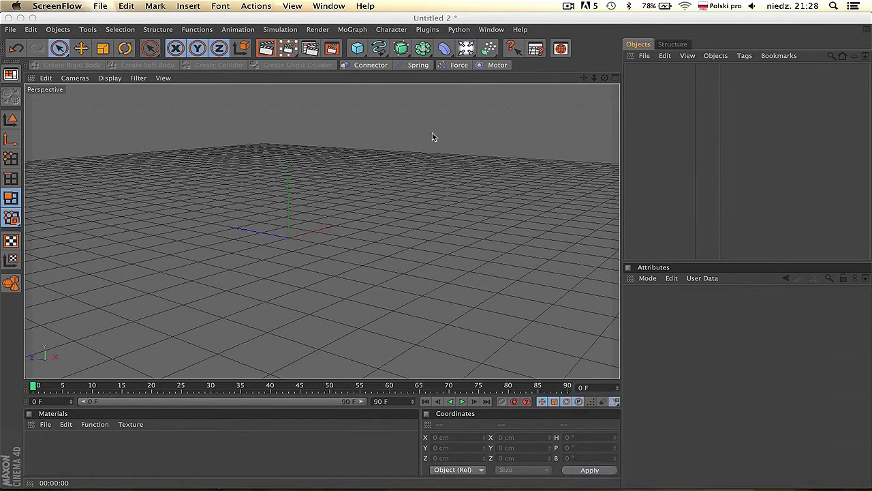
Add a Camera deformer and a MoText object reading 'Text', then select the Camera deformer.
left_click_drag(445, 51, 666, 60)
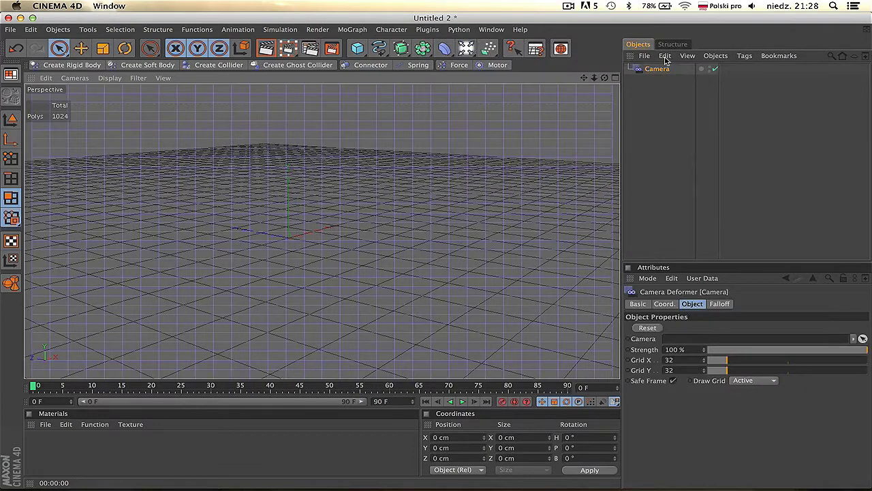
left_click(352, 30)
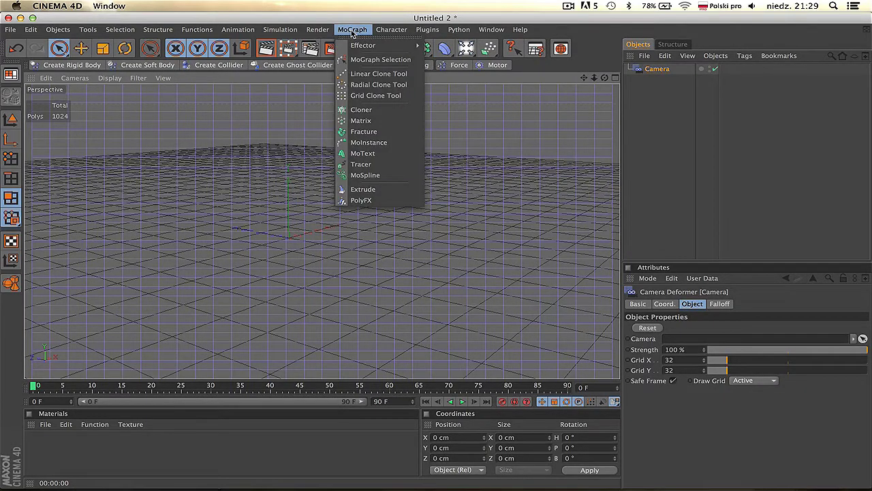
left_click(387, 155)
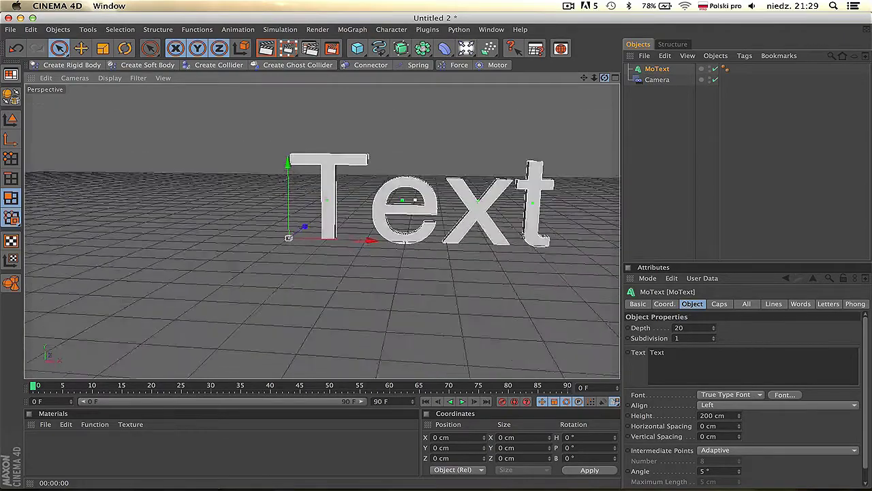
left_click(654, 79)
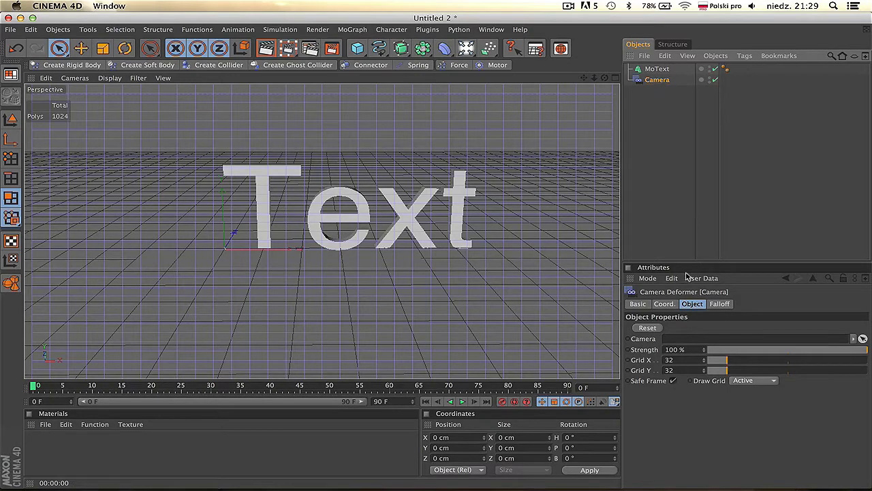
Look through the Camera deformer's attribute tabs, including Falloff.
left_click(638, 304)
left_click(665, 304)
left_click(692, 304)
left_click(721, 304)
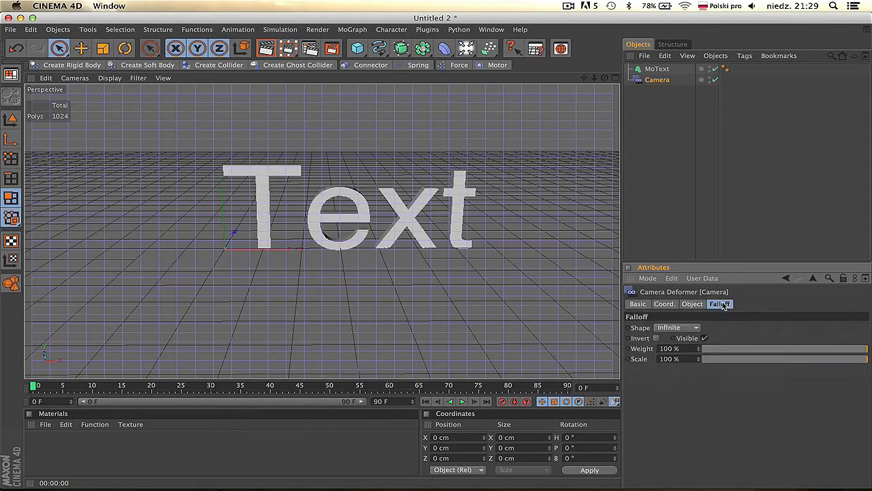
Parent the Camera deformer under MoText and return to its Object properties.
left_click(654, 80)
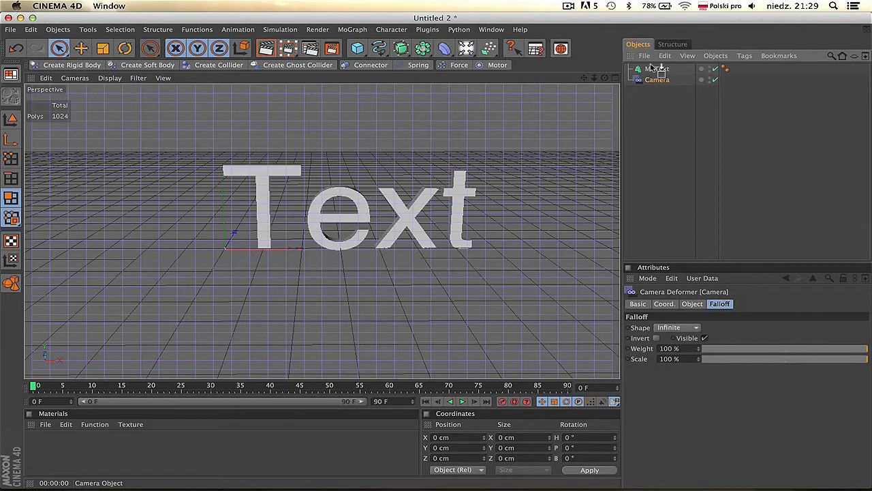
left_click_drag(652, 67, 653, 69)
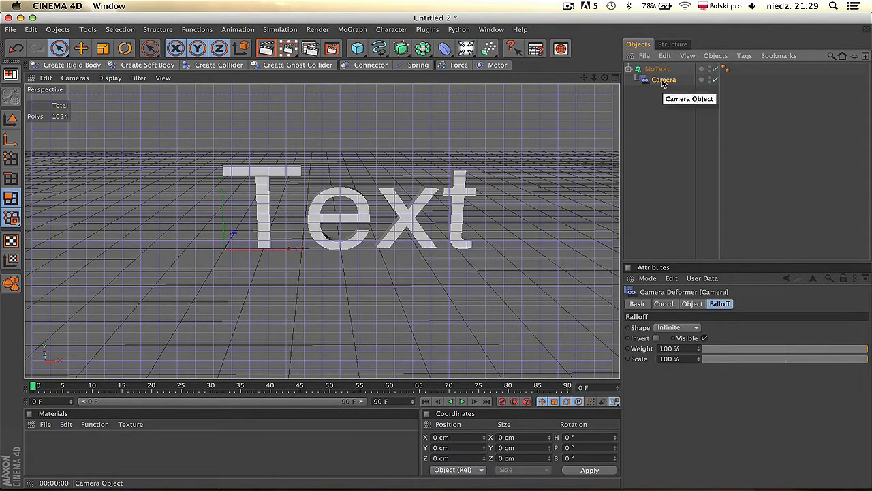
left_click(643, 305)
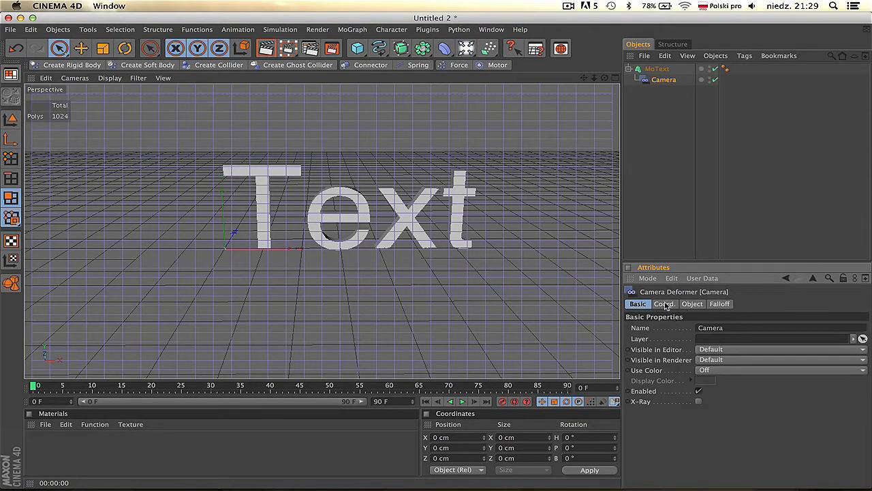
left_click(665, 304)
left_click(691, 304)
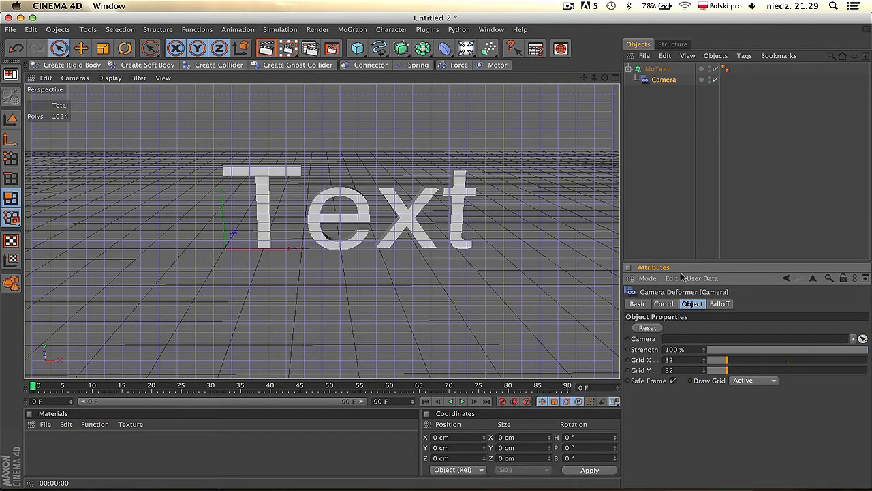
Set the deformer grid to 36 by 42 and enable Safe Frame.
mouse_move(858, 353)
left_mouse_down()
mouse_move(702, 350)
mouse_move(852, 349)
left_mouse_up()
left_click_drag(728, 363, 734, 375)
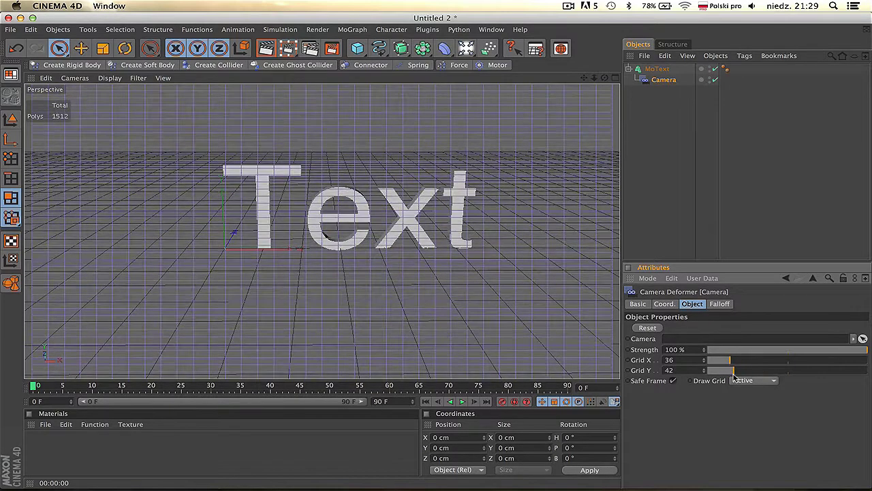
left_click(673, 381)
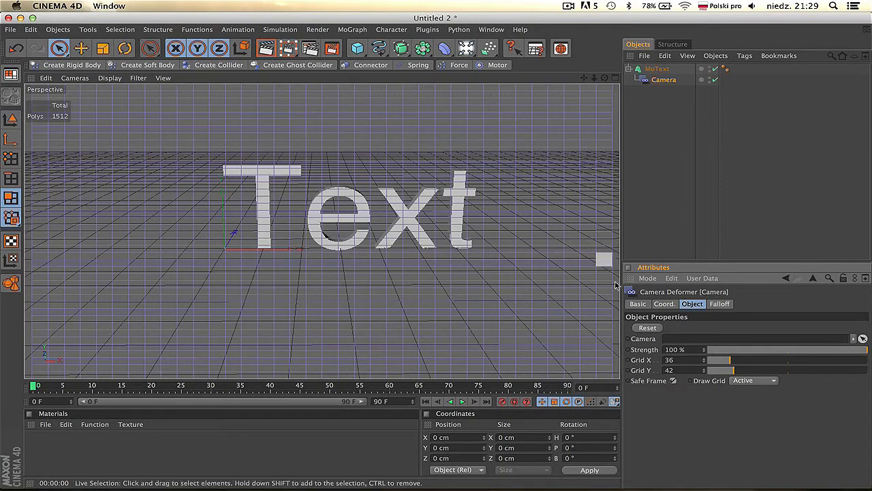
left_click(674, 381)
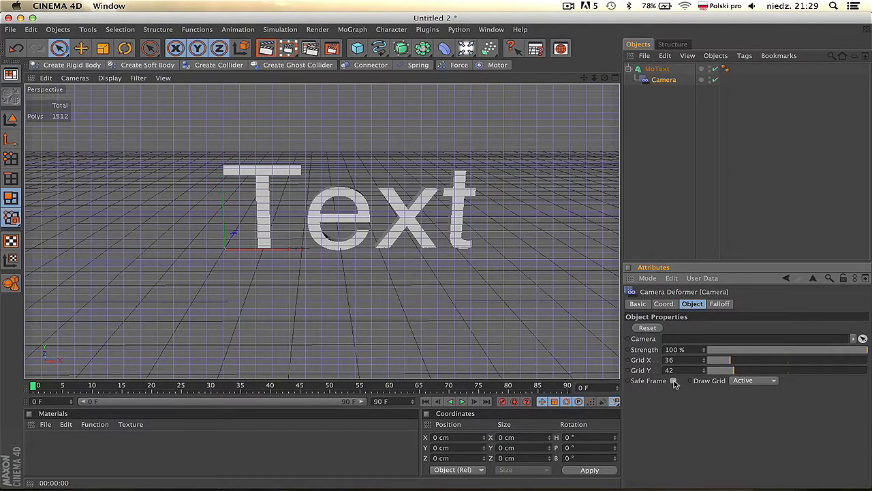
left_click(674, 381)
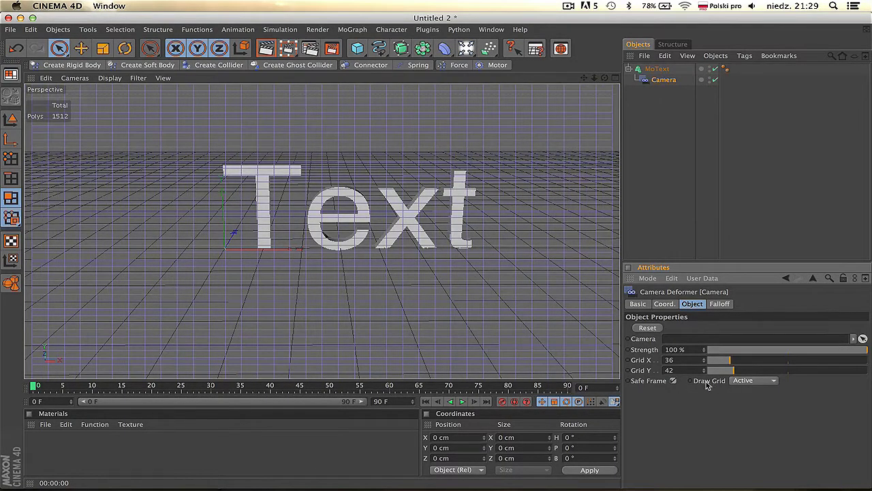
Set Draw Grid to Always and tilt the view so the text sits lower.
left_click(748, 383)
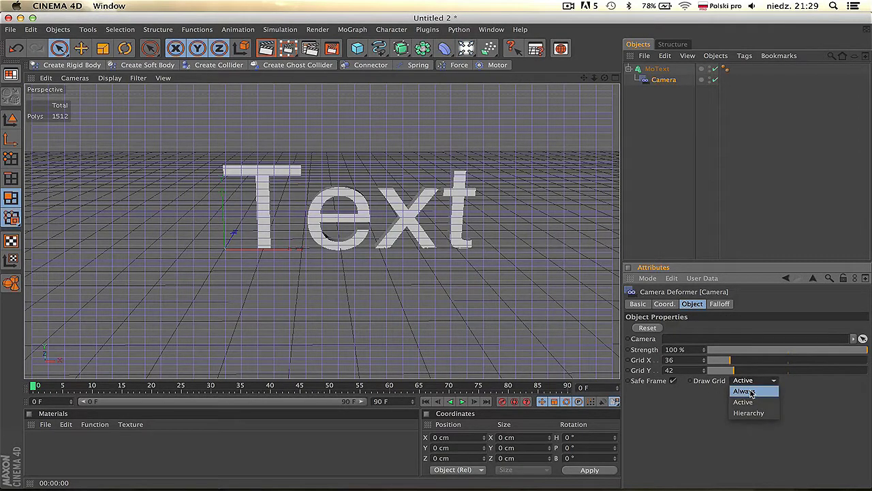
left_click(752, 394)
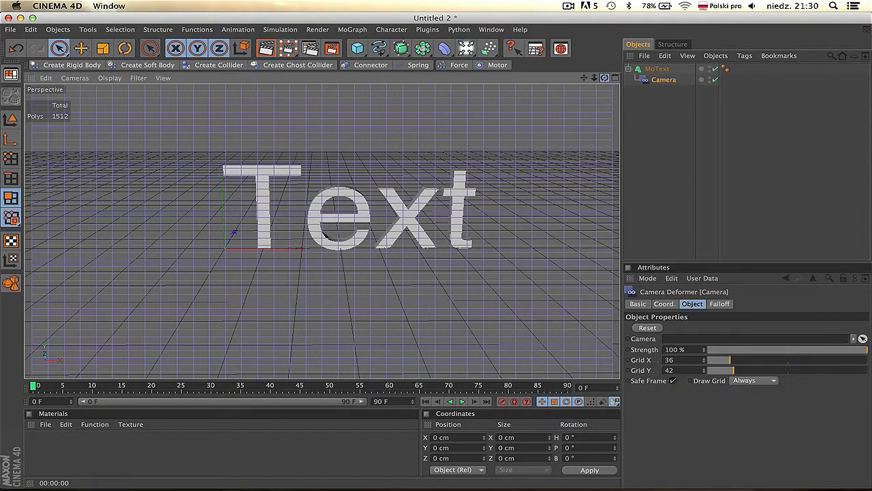
mouse_move(604, 78)
left_mouse_down()
mouse_move(605, 95)
mouse_move(604, 78)
left_mouse_up()
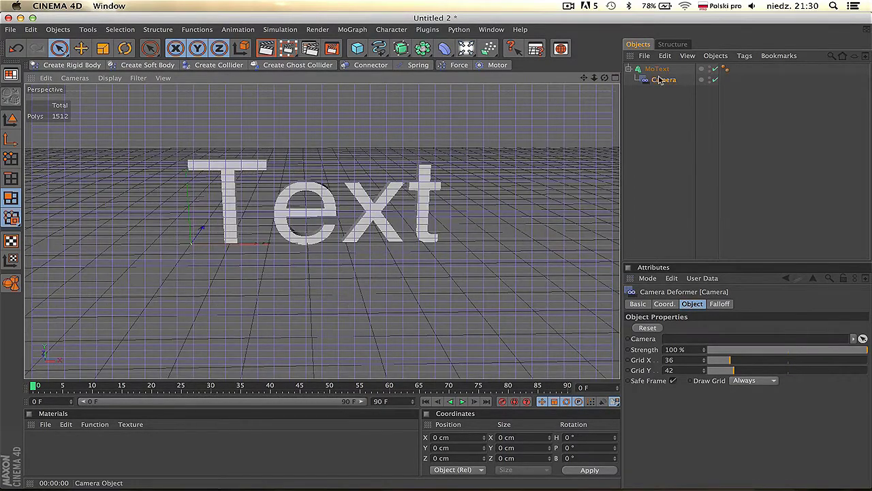
Switch to Points mode and raise the grid divisions to 75 by 75.
left_click(14, 159)
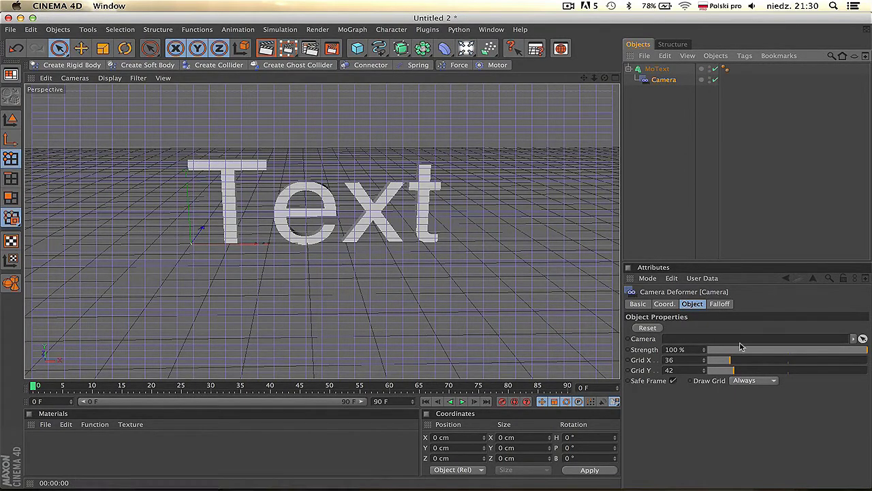
left_click(752, 361)
left_click(753, 371)
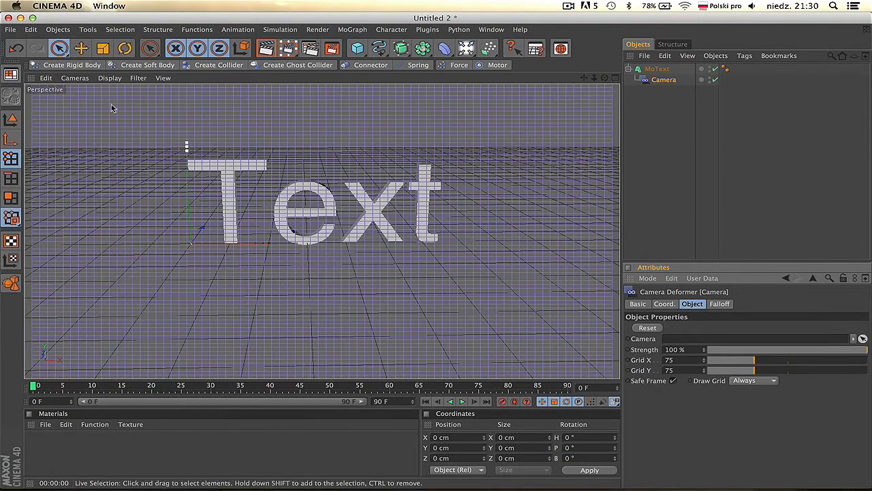
Paint-select grid points over the 'e' and beside 'T' and 't', then drag them left and upward.
left_click(58, 47)
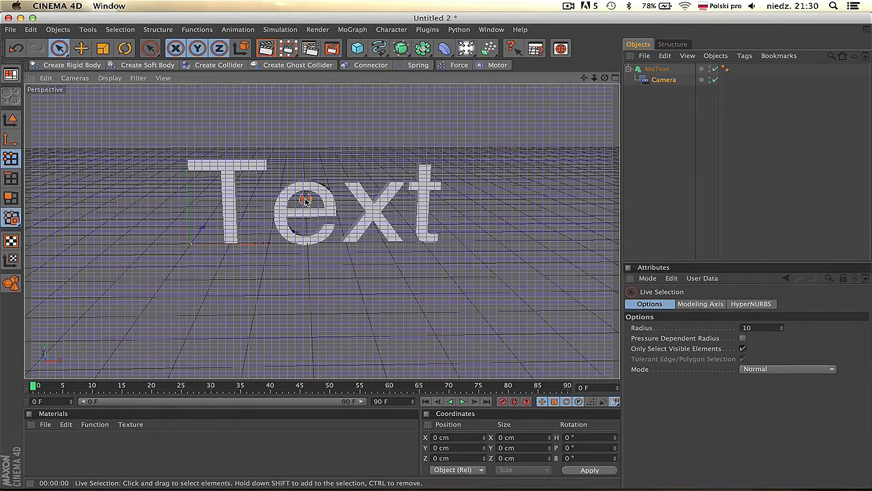
mouse_move(306, 199)
left_mouse_down()
mouse_move(290, 213)
mouse_move(299, 208)
left_mouse_up()
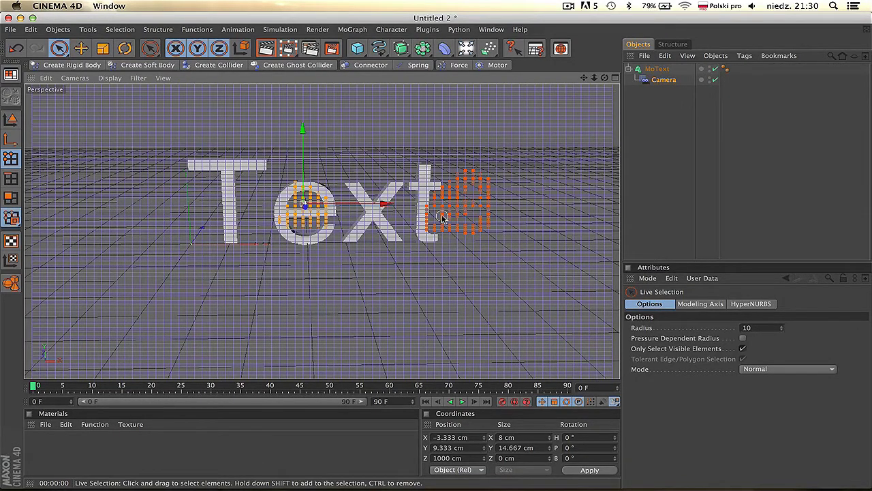
left_click_drag(471, 189, 471, 191, "shift")
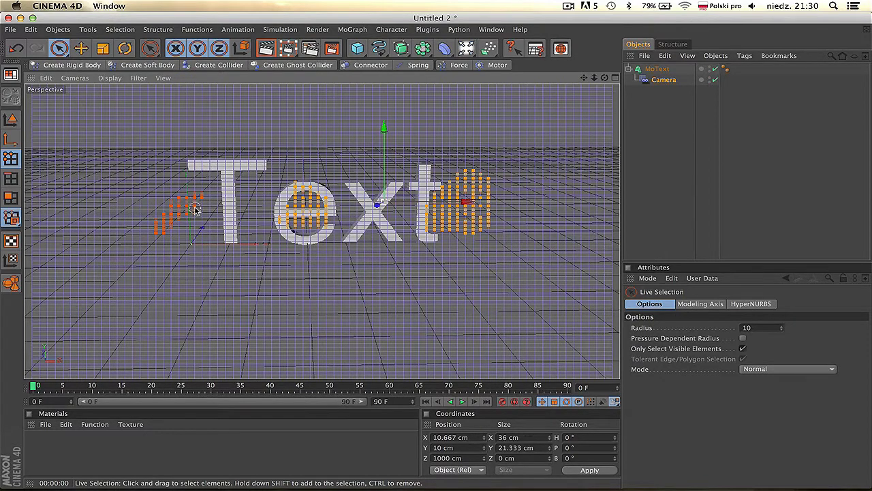
left_click_drag(196, 209, 197, 208, "shift")
left_click_drag(407, 202, 389, 202)
mouse_move(307, 146)
left_mouse_down()
mouse_move(307, 116)
mouse_move(307, 179)
mouse_move(305, 164)
left_mouse_up()
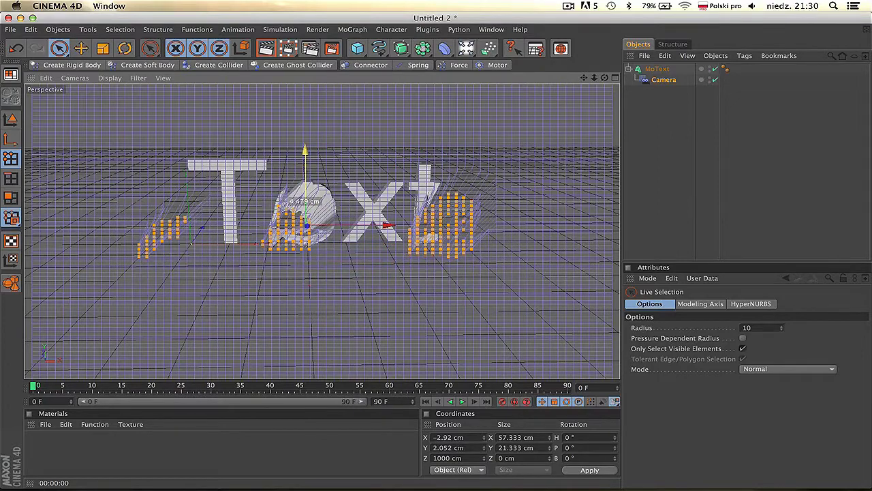
Select the MoText object and slide it left, then back right, along X.
left_click(655, 69)
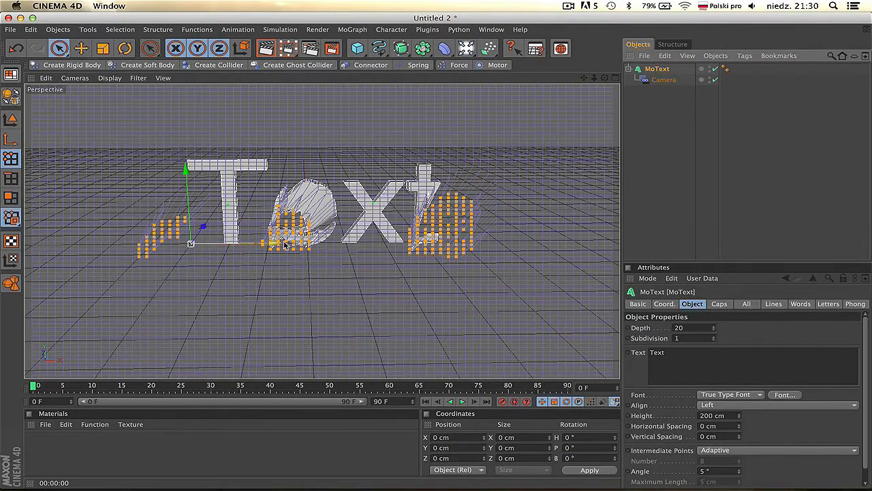
left_click_drag(274, 245, 147, 245)
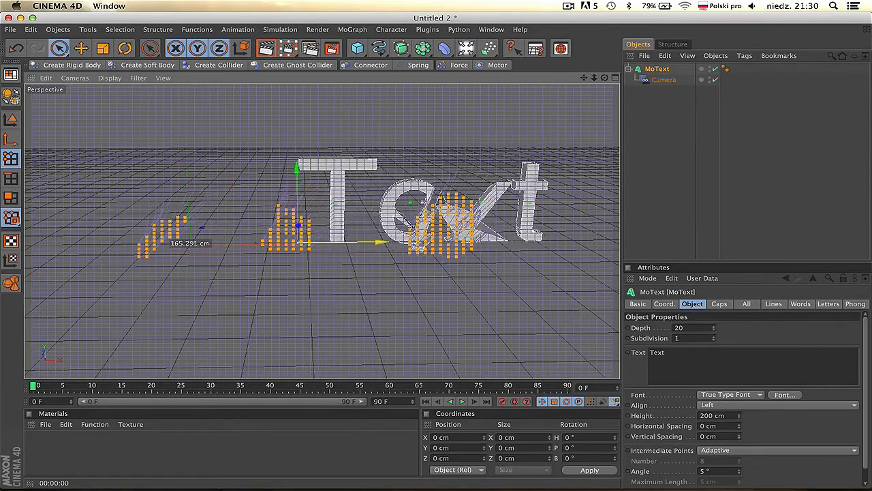
mouse_move(147, 246)
left_mouse_down()
mouse_move(443, 243)
mouse_move(250, 242)
mouse_move(322, 243)
mouse_move(300, 243)
left_mouse_up()
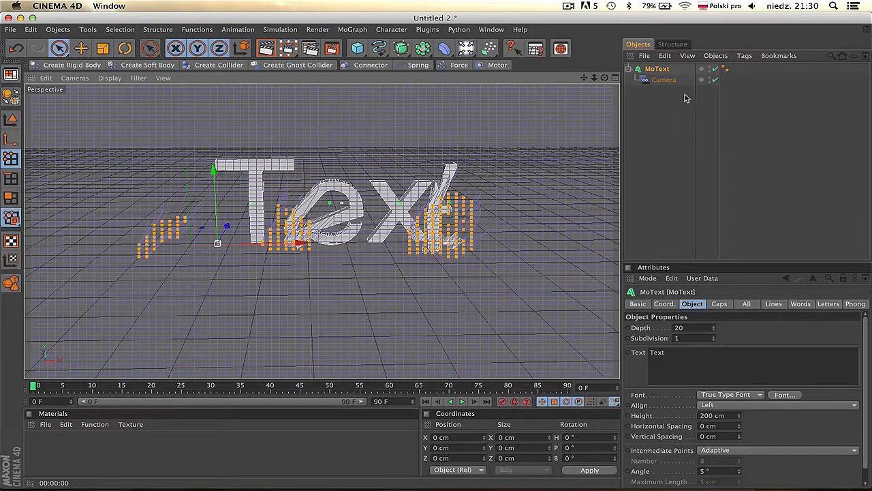
Try a Box falloff on the Camera deformer, then set it back to Infinite.
left_click(664, 80)
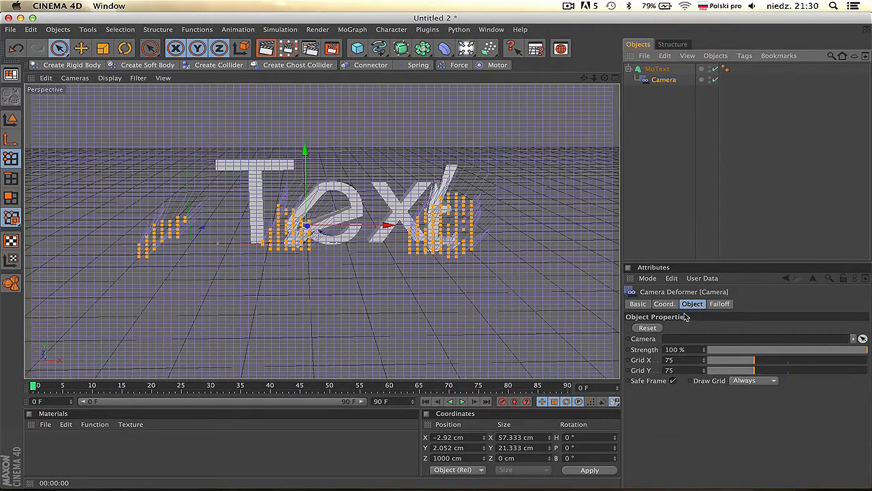
left_click(721, 304)
left_click(695, 328)
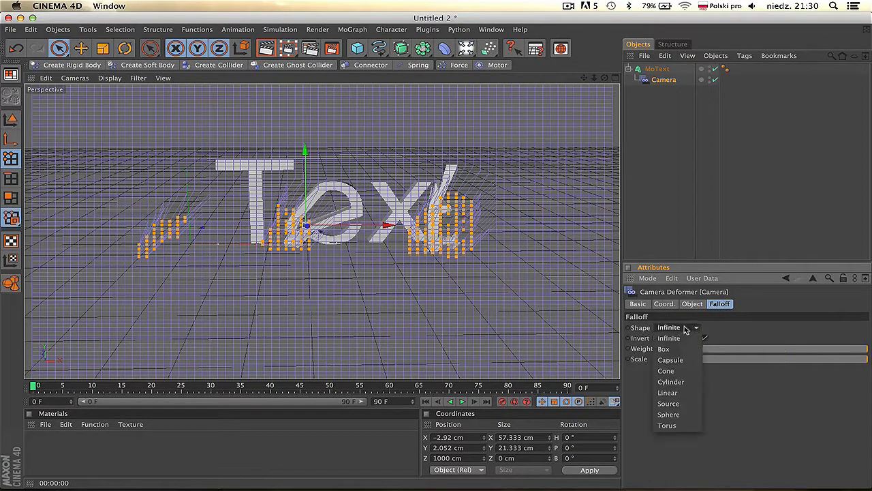
left_click(679, 339)
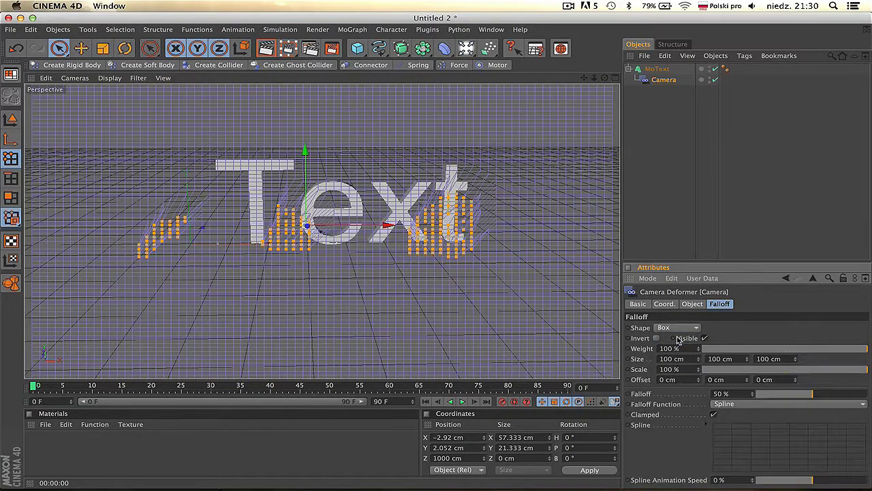
left_click(678, 328)
left_click(679, 338)
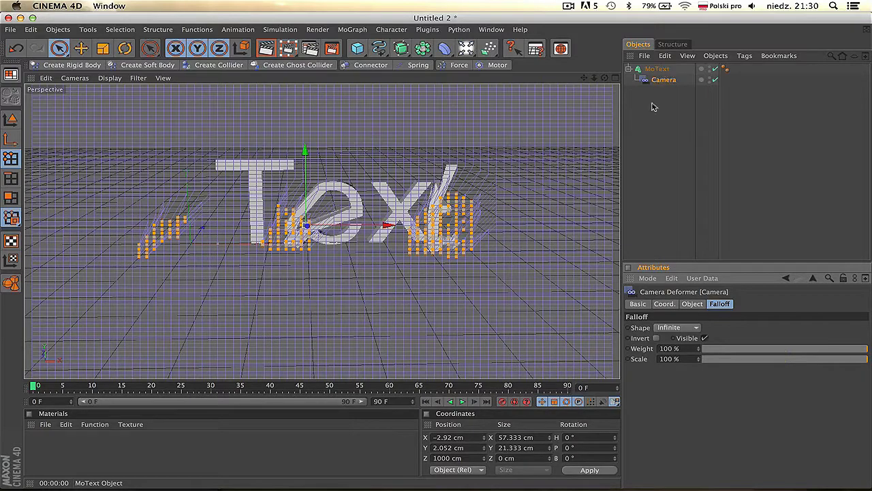
Slide the Camera deformer along X to X 0 cm, Y 10 cm, leaving 'Text' nearly undistorted.
mouse_move(390, 225)
left_mouse_down()
mouse_move(430, 225)
mouse_move(415, 225)
left_mouse_up()
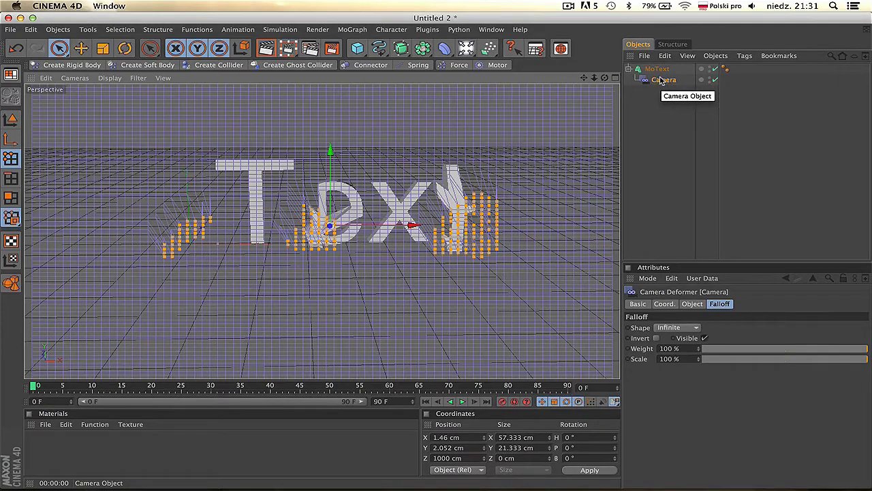
left_click(657, 70)
left_click(660, 80)
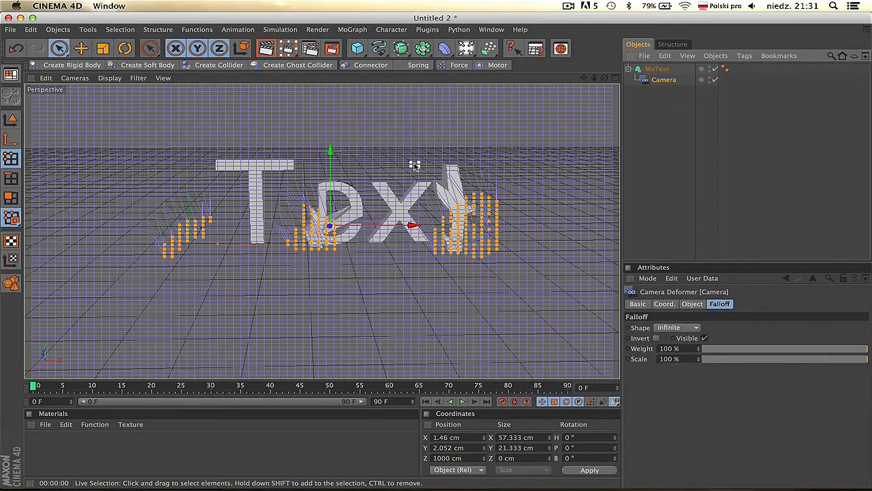
left_click(689, 303)
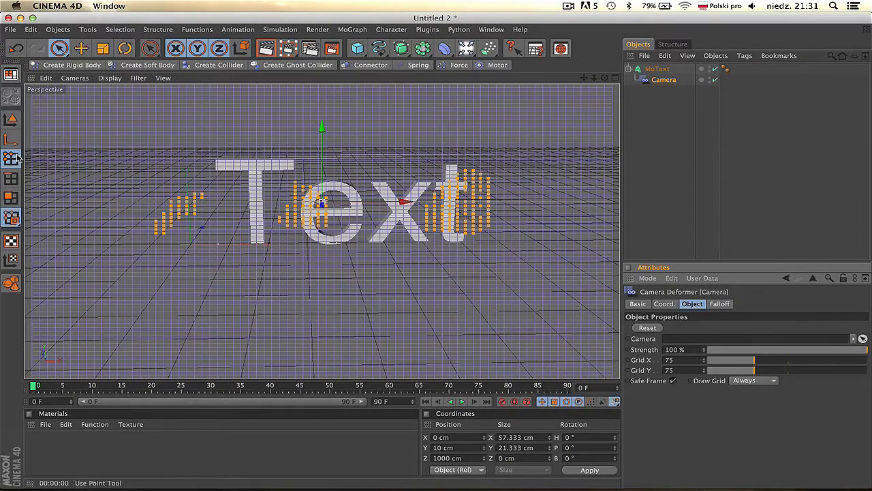
With the Magnet tool, drag grid points around the 'e' and 't' down to sharply warp them.
left_click(158, 30)
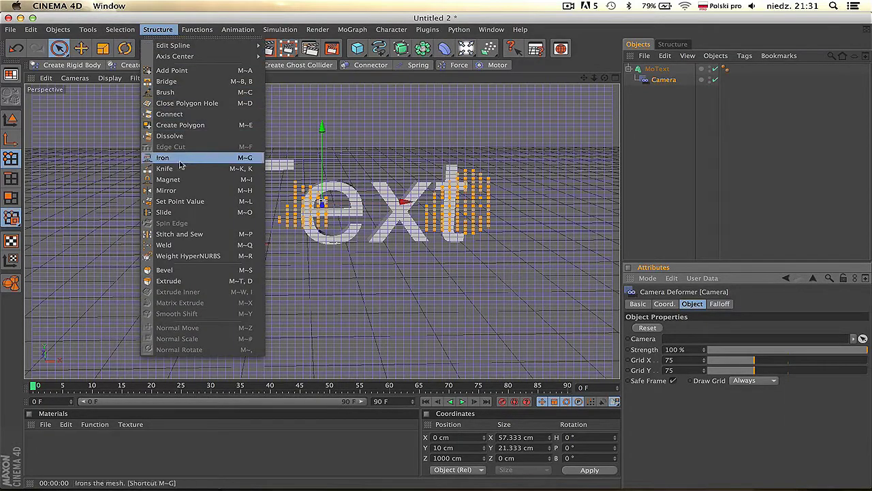
left_click(170, 179)
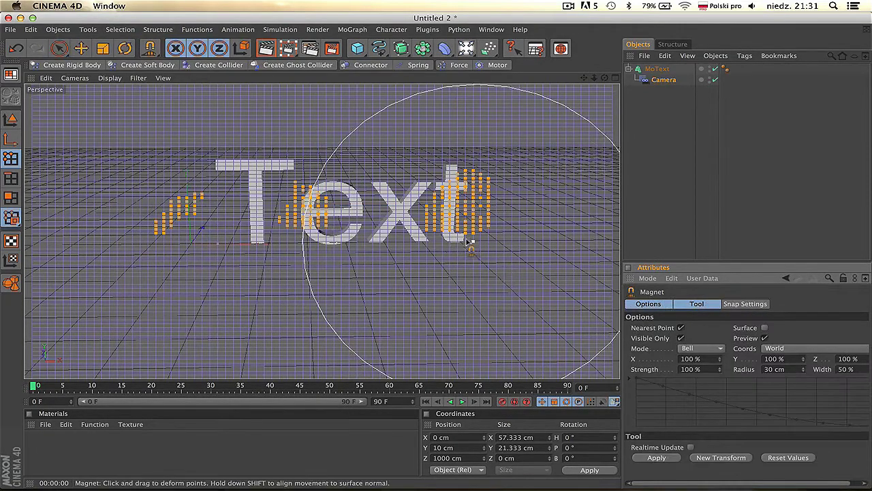
left_click_drag(320, 205, 317, 225)
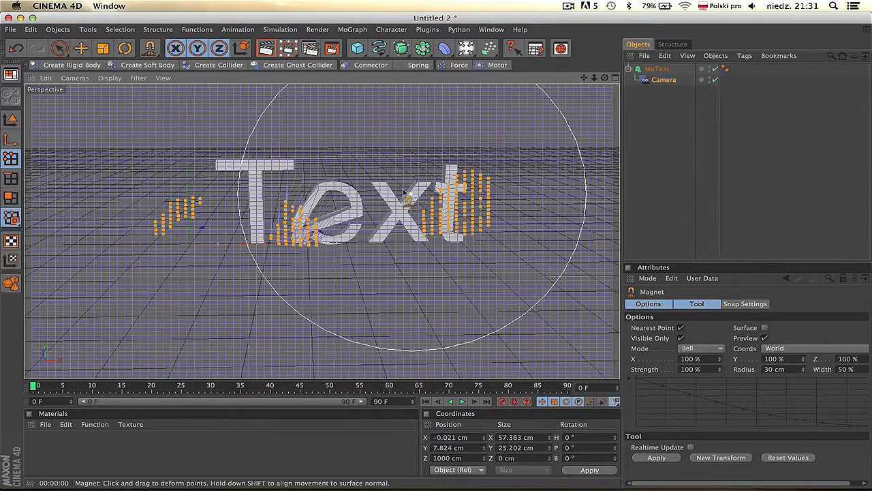
left_click_drag(404, 193, 426, 197)
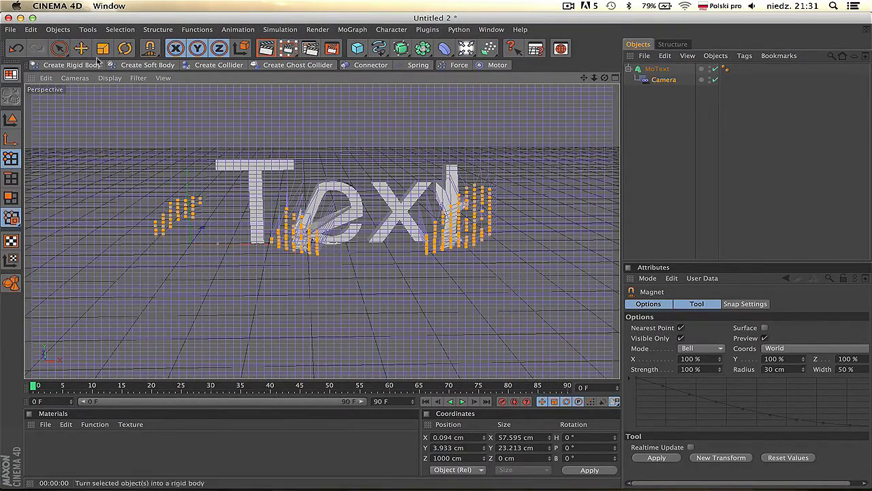
left_click_drag(246, 174, 291, 148)
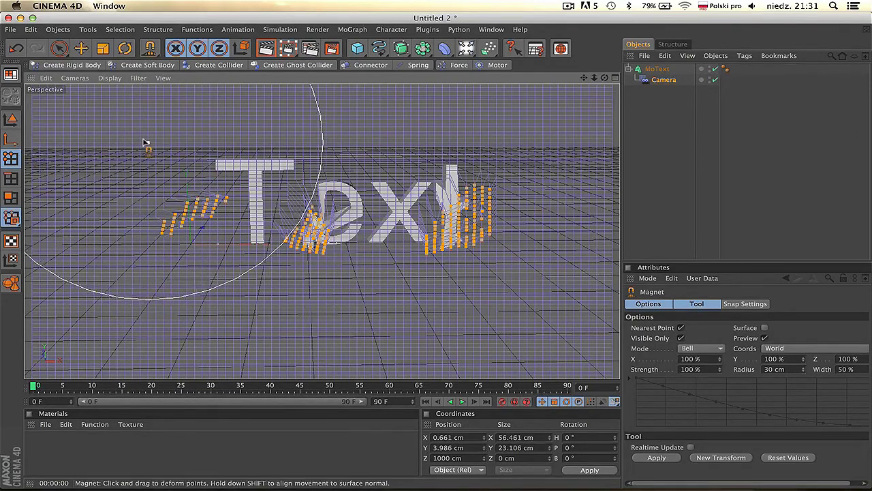
mouse_move(145, 142)
left_mouse_down()
mouse_move(466, 217)
mouse_move(398, 241)
mouse_move(400, 259)
left_mouse_up()
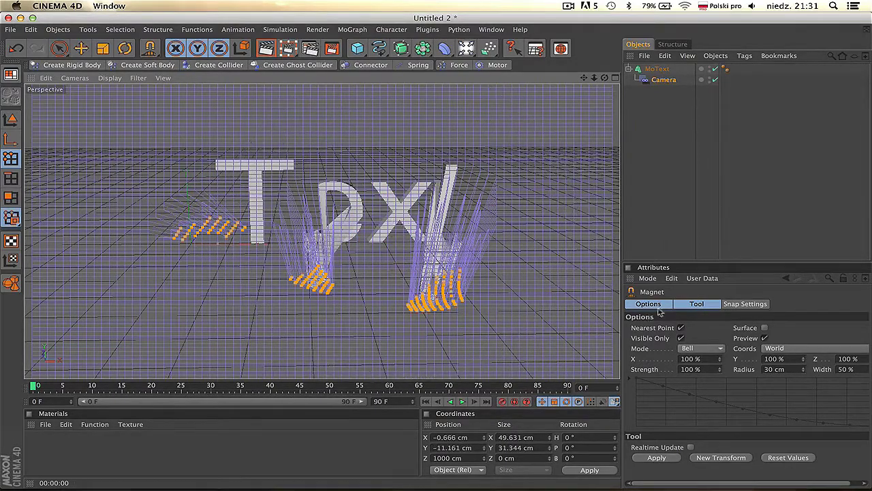
left_click_drag(204, 225, 225, 187)
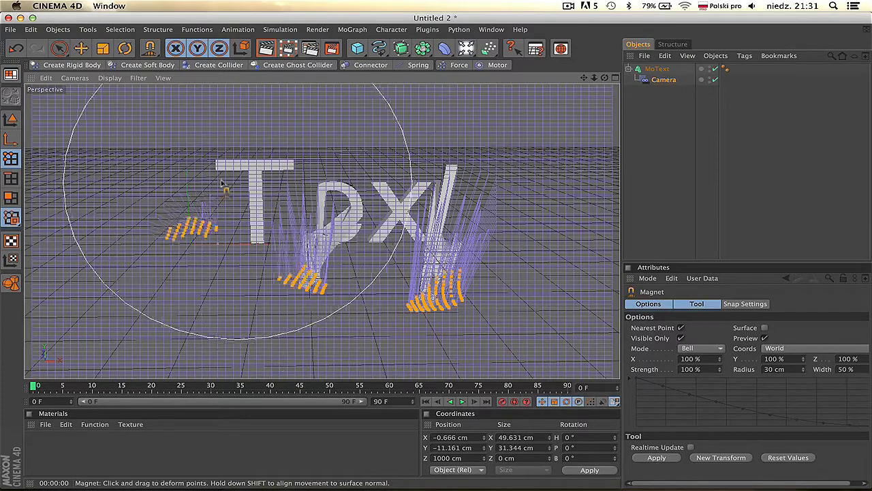
key("Escape")
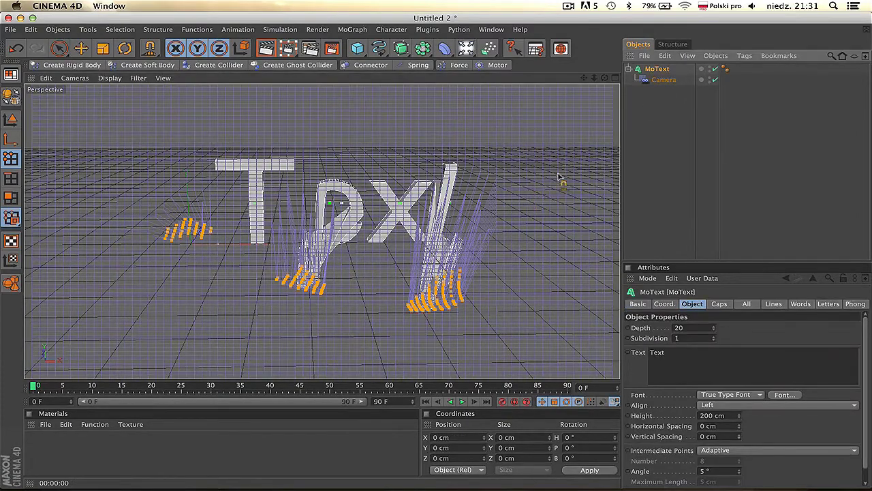
left_click(715, 80)
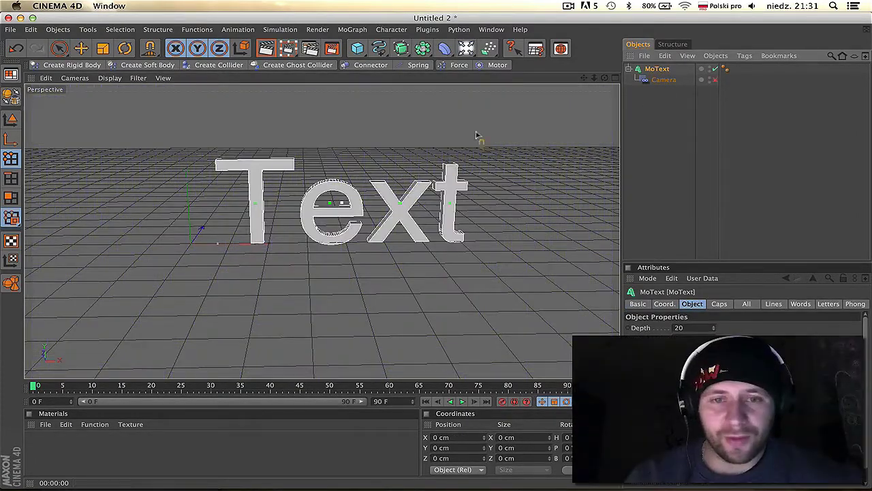
left_click(715, 80)
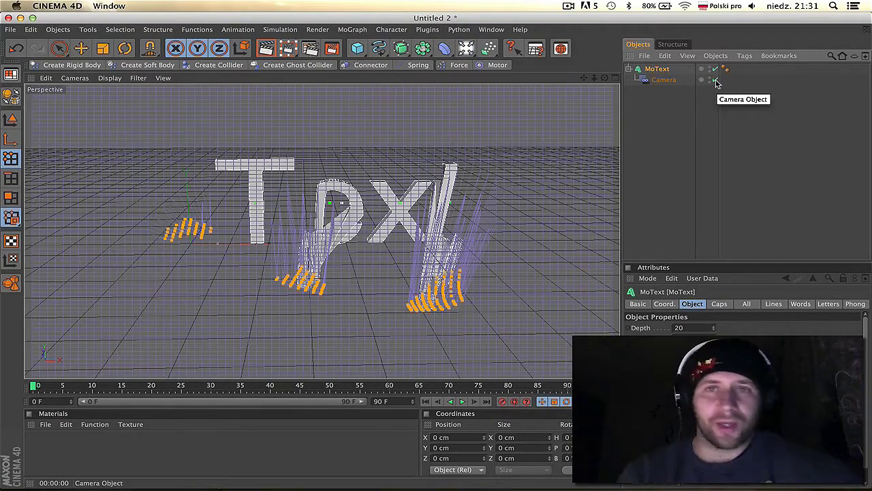